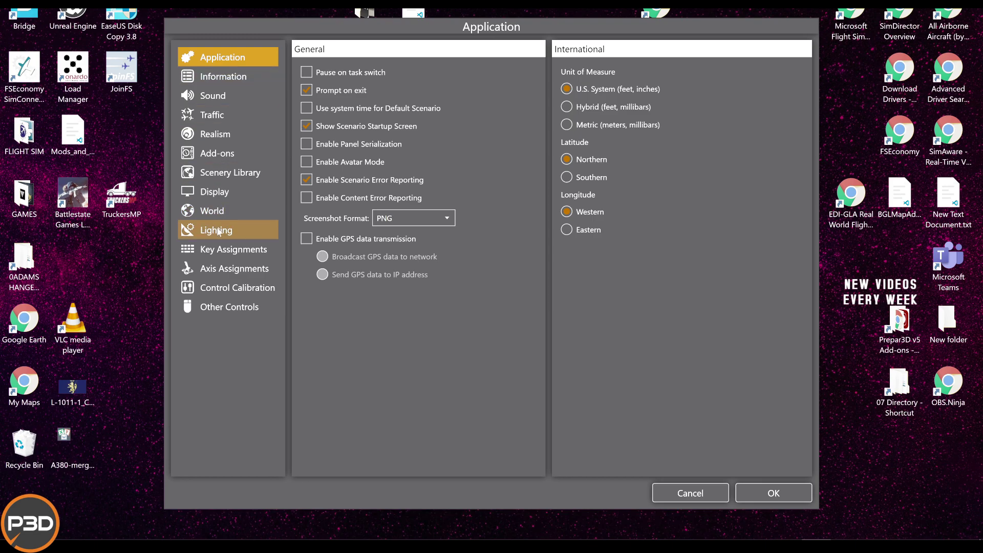
# Examine the available full-screen resolutions and the saved display profiles in the Display settings
pyautogui.click(226, 189)
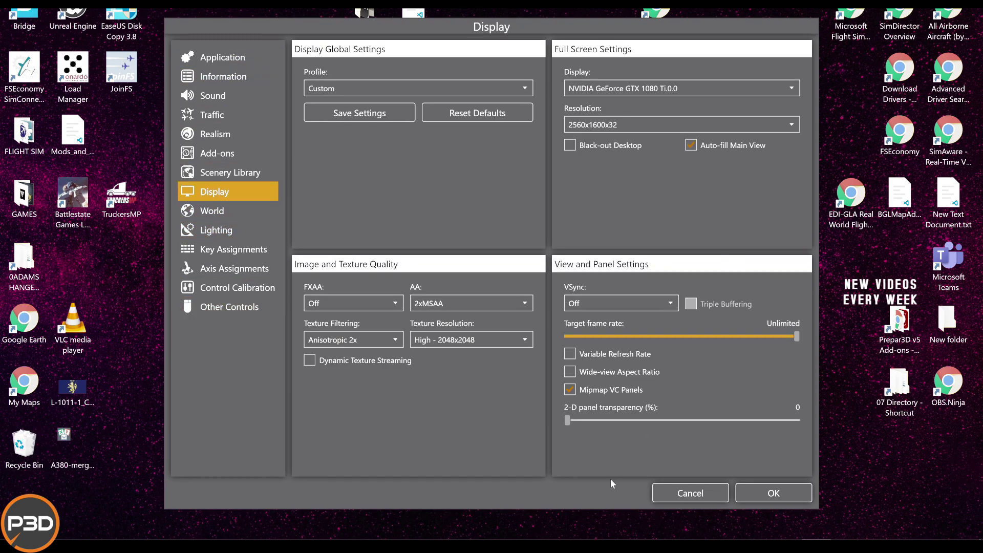
pyautogui.click(598, 129)
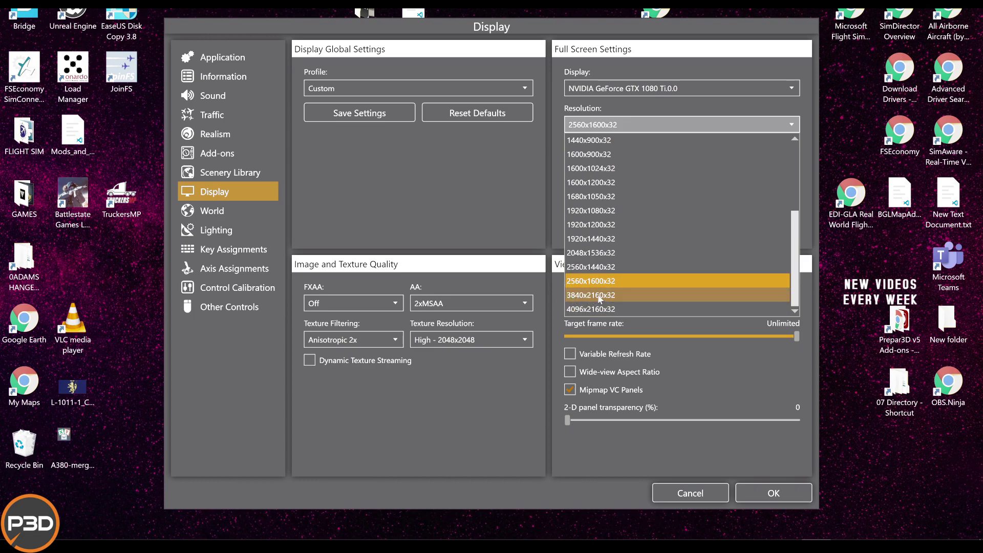
pyautogui.click(490, 183)
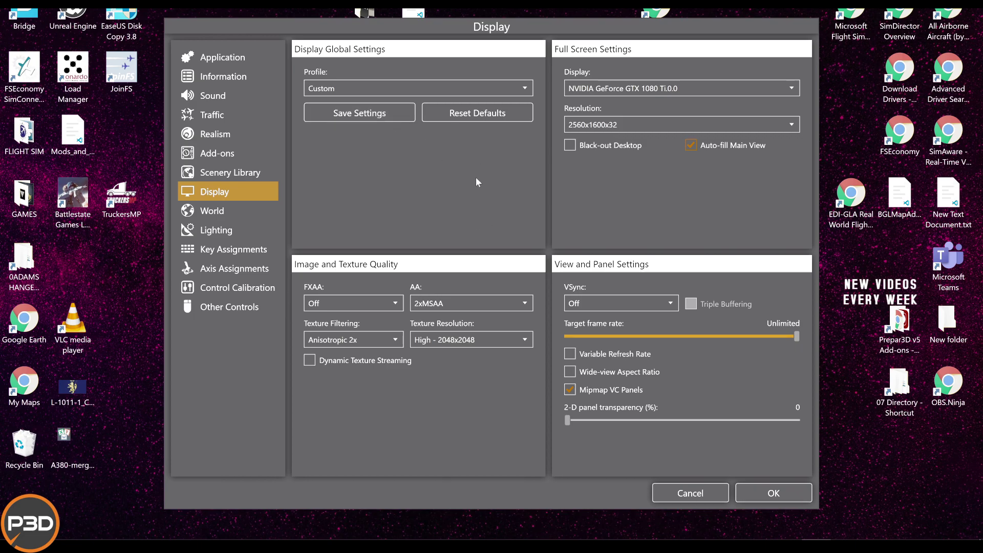
pyautogui.click(524, 88)
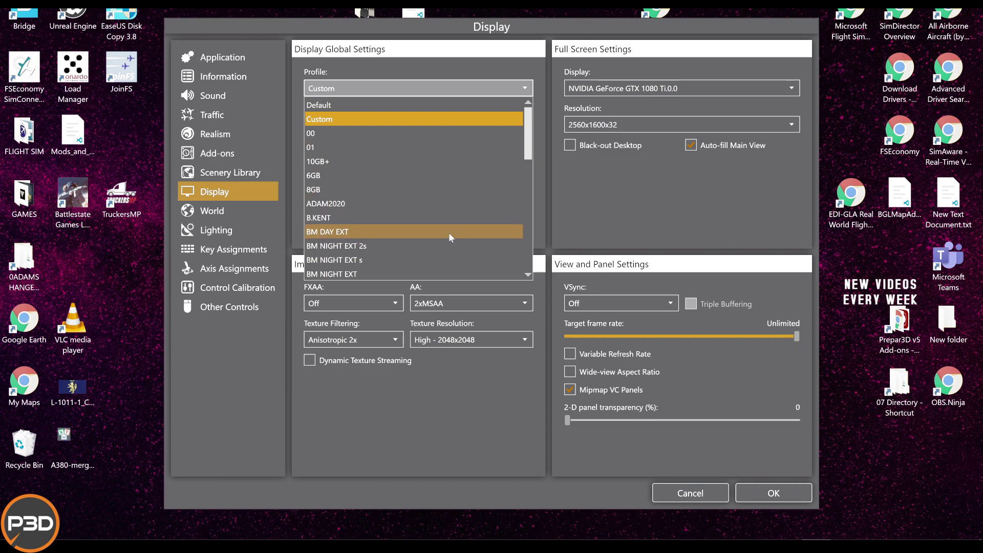
pyautogui.scroll(-2, 449, 233)
pyautogui.scroll(-2, 449, 236)
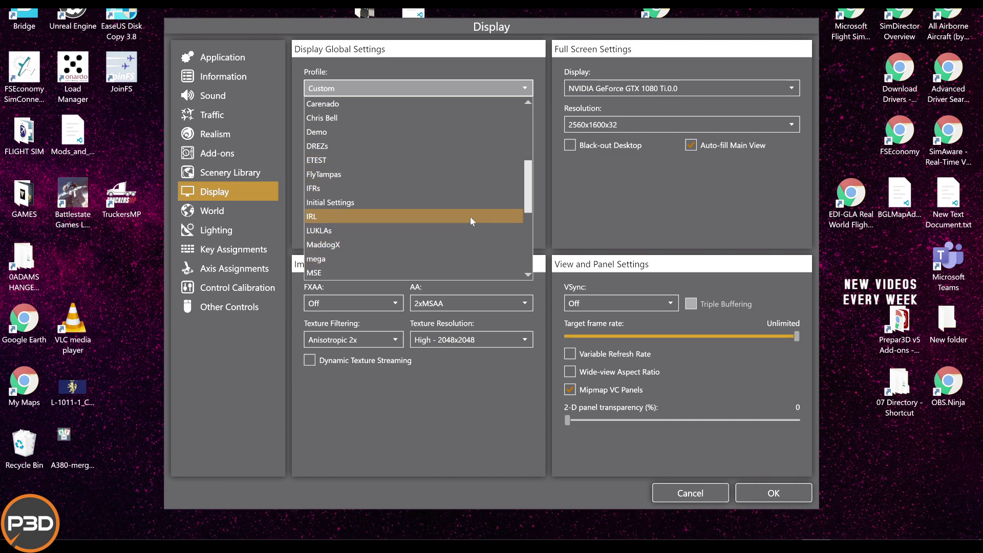
# Review the Application settings and disable Scenario captions in the Information settings
pyautogui.click(221, 56)
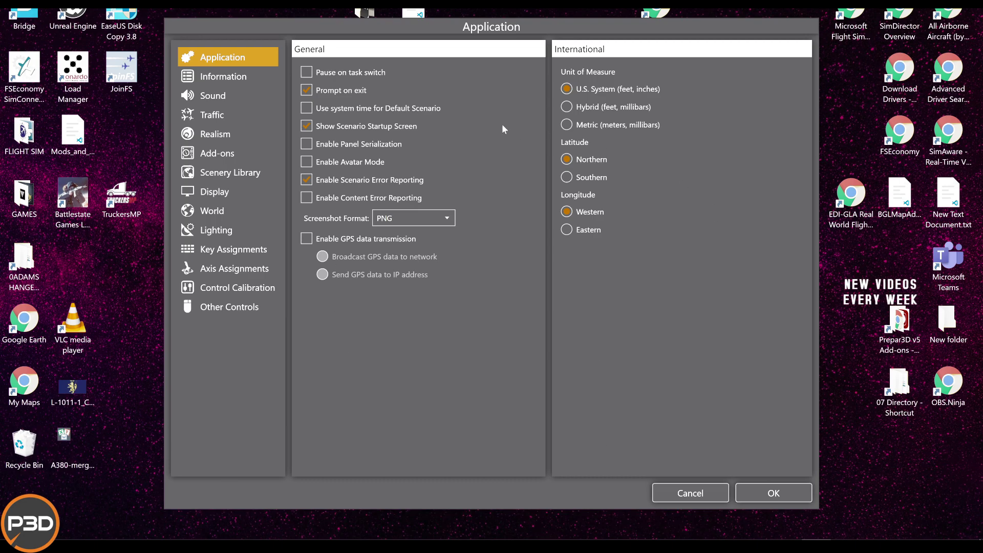
pyautogui.click(223, 77)
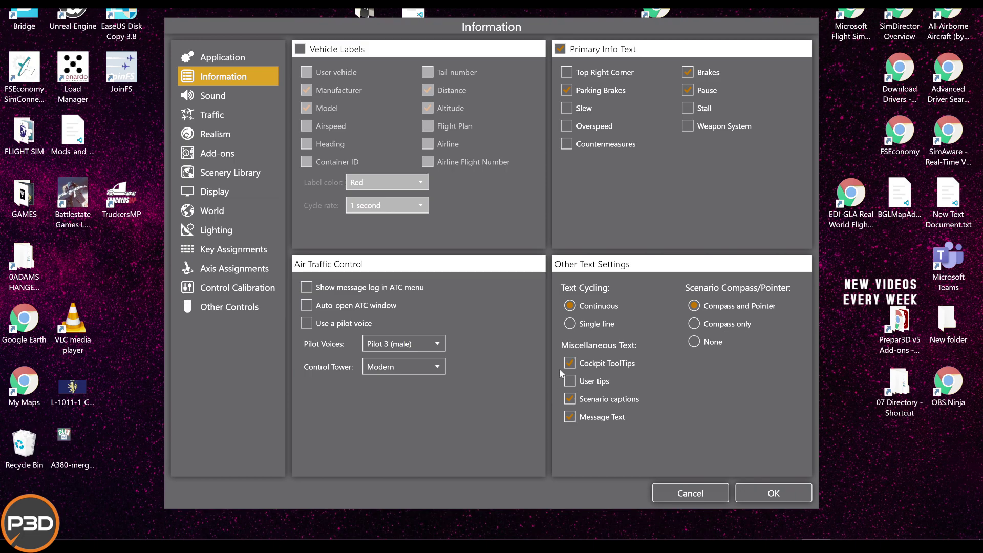
pyautogui.click(579, 399)
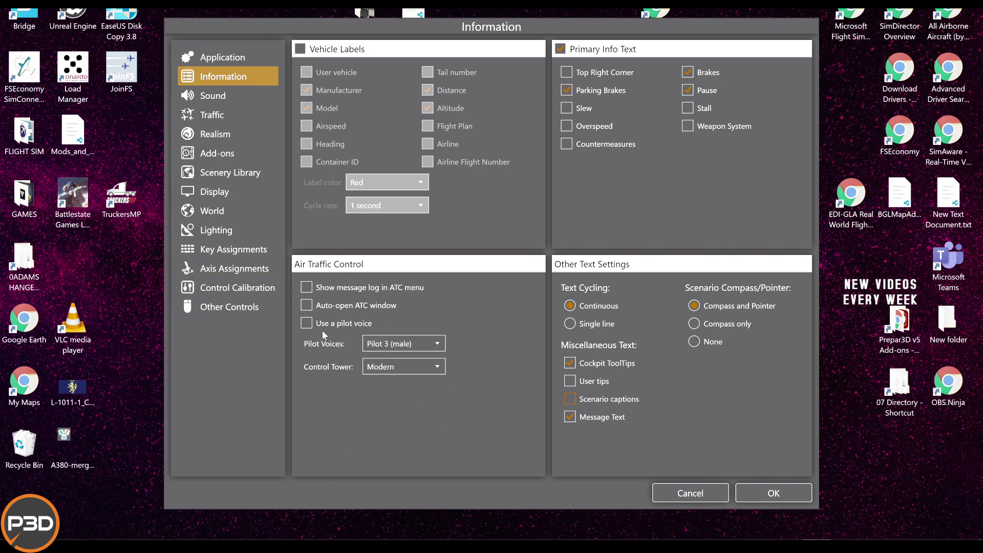
# View the simulator's Sound settings and bring up the Windows playback devices list from Control Panel, closing Control Panel itself
pyautogui.click(223, 100)
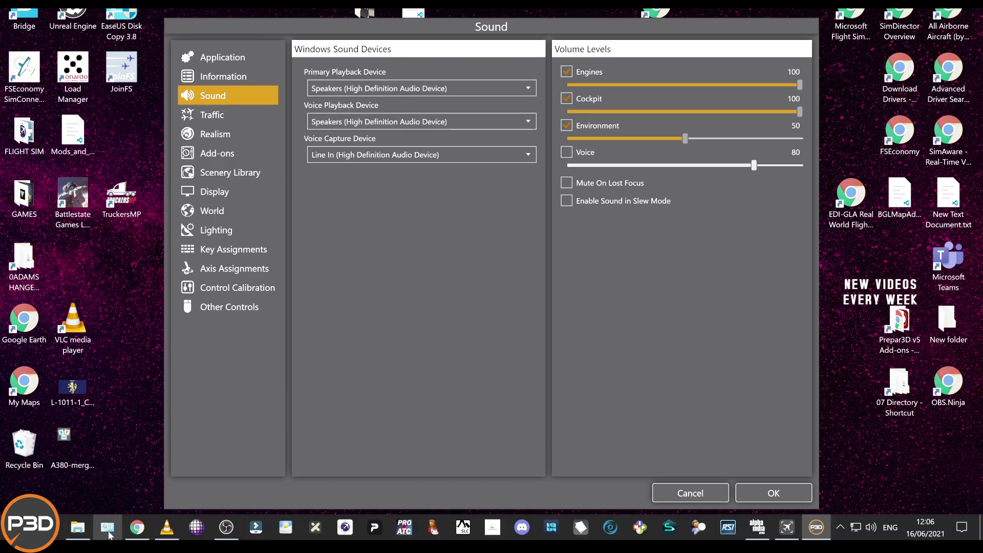
pyautogui.click(108, 532)
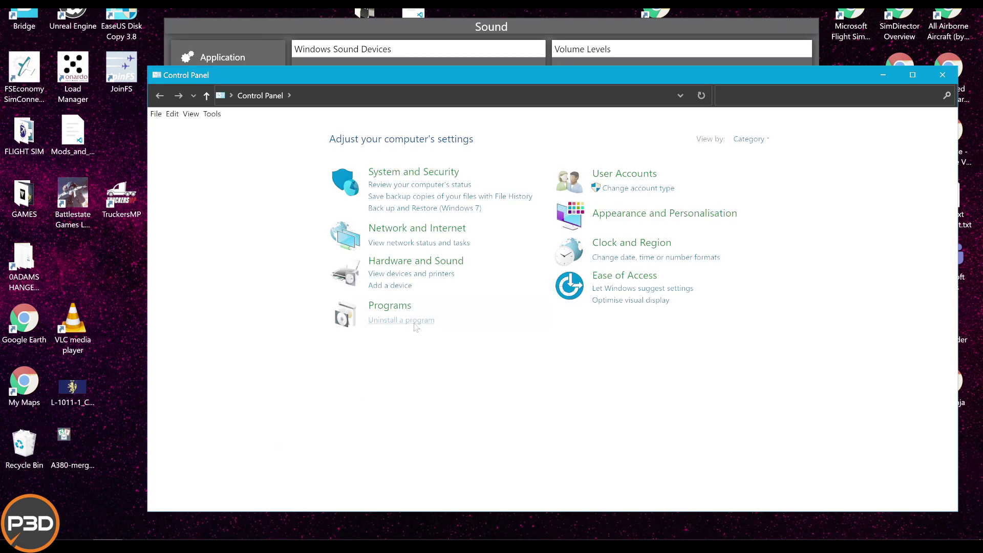
pyautogui.click(397, 265)
pyautogui.click(323, 213)
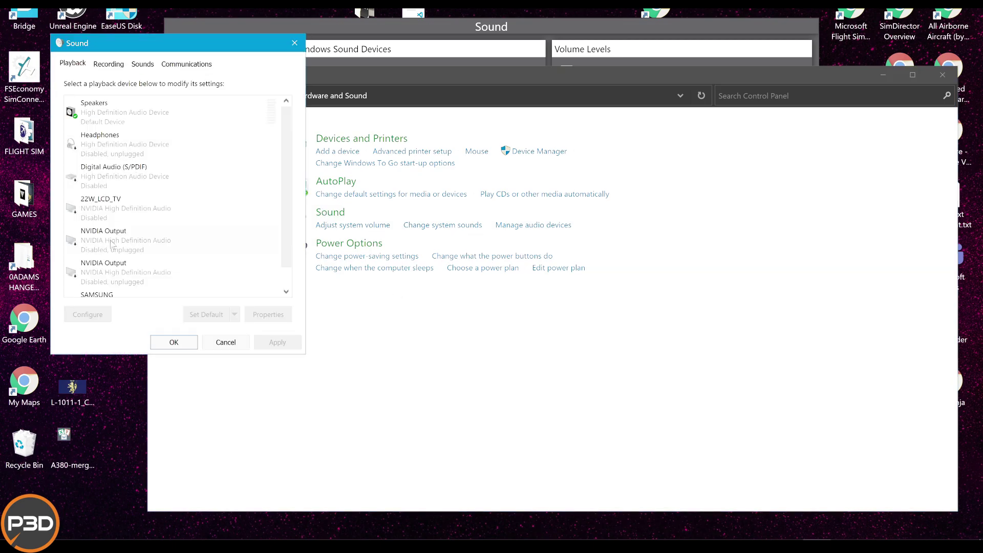
pyautogui.click(943, 75)
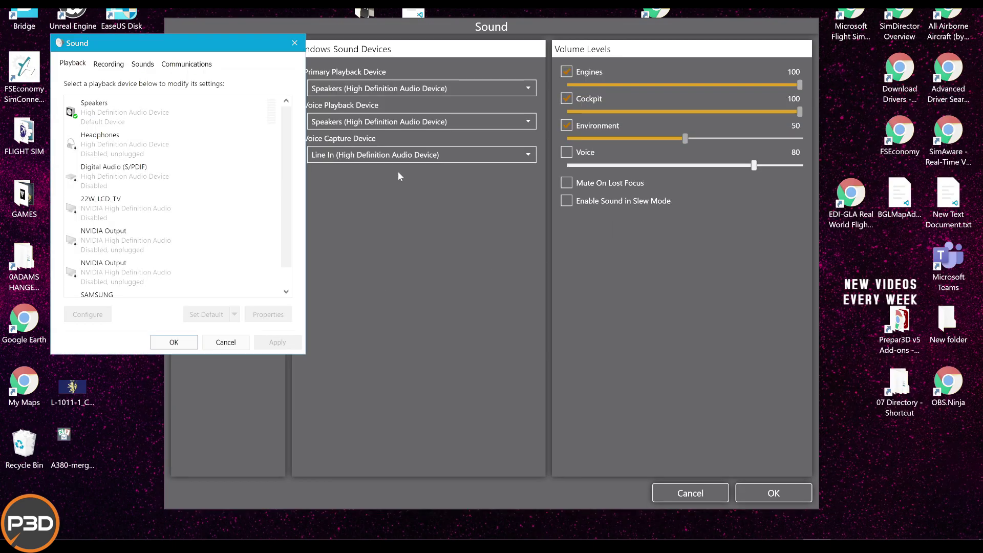
# Compare the primary playback device choices with the Windows playback and recording devices, and dismiss the Windows sound dialog
pyautogui.click(336, 88)
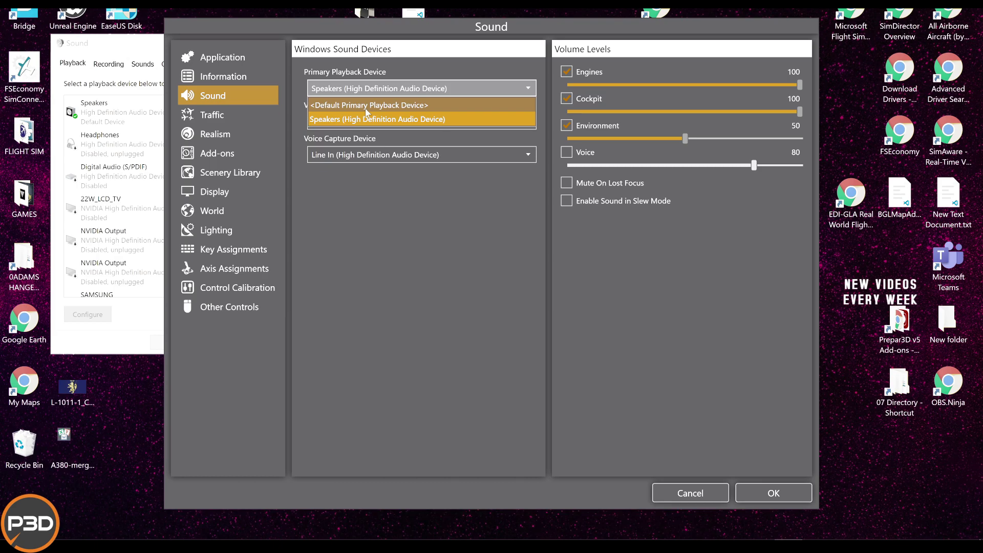
pyautogui.click(97, 52)
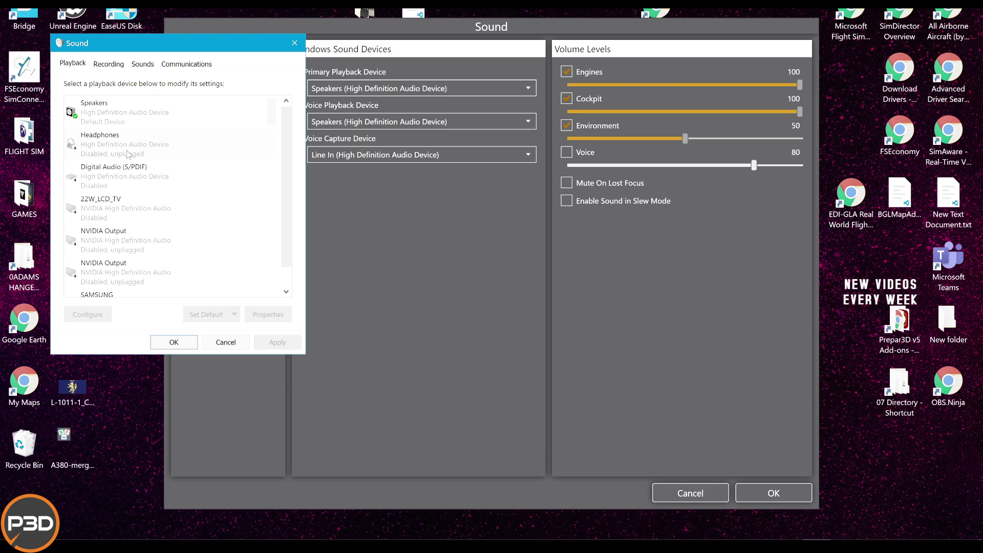
pyautogui.scroll(-1, 106, 225)
pyautogui.scroll(-2, 106, 225)
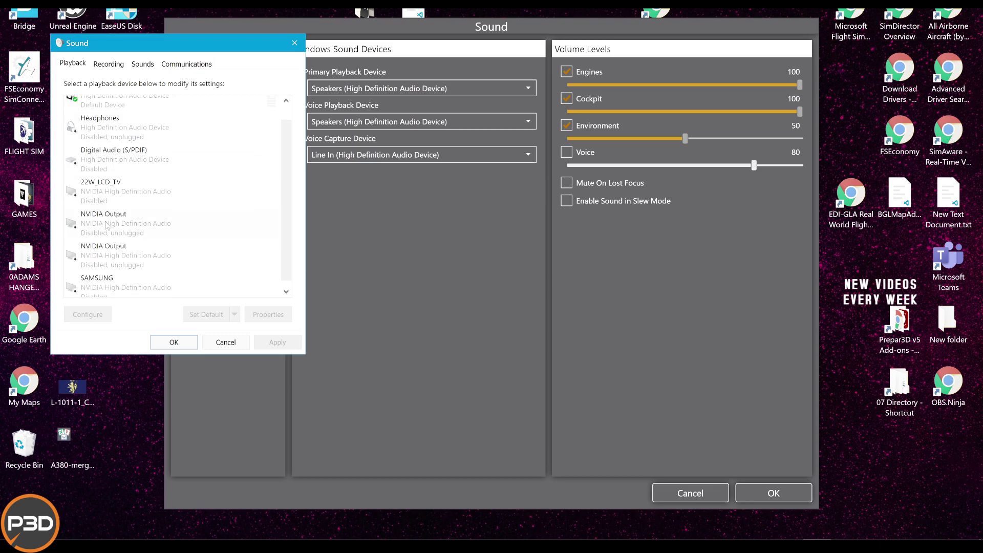
pyautogui.click(97, 64)
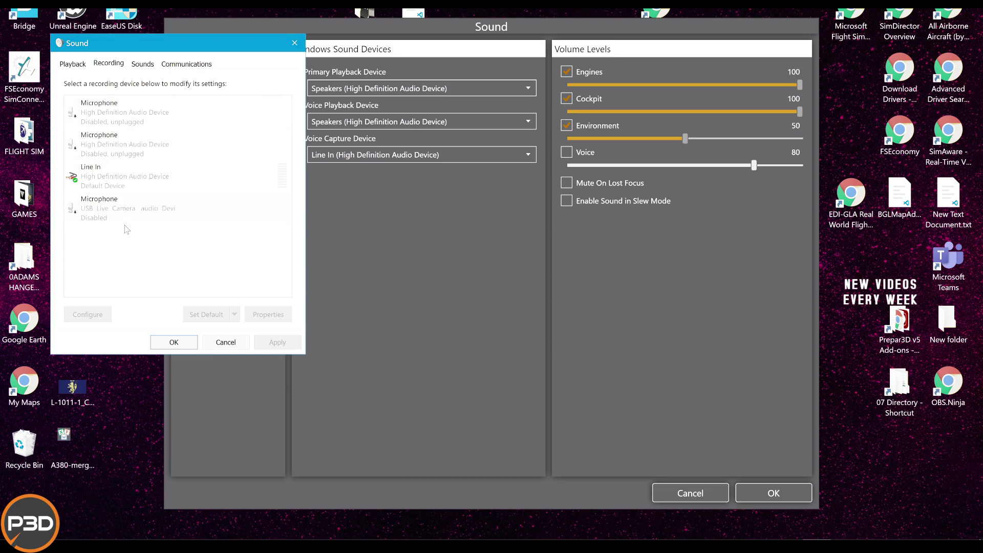
pyautogui.click(223, 348)
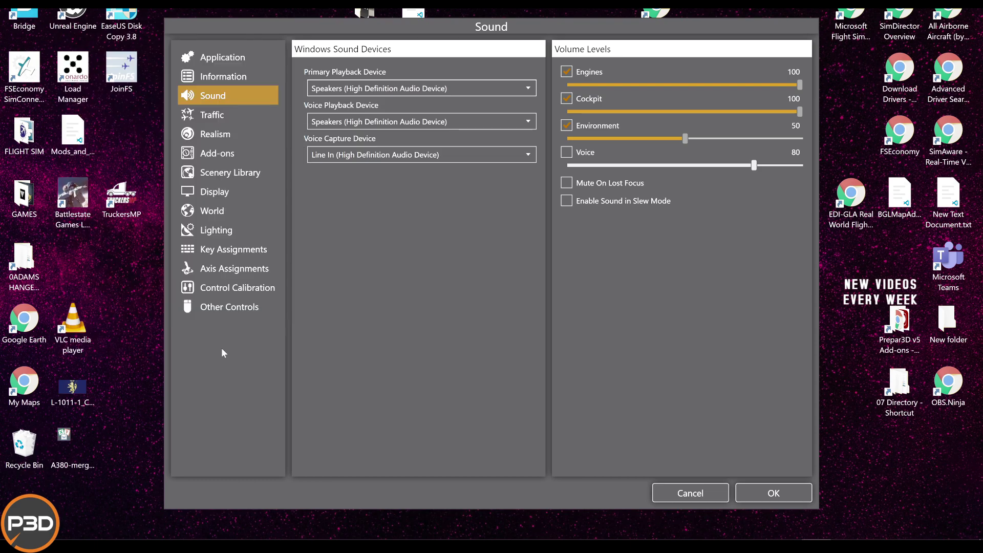
# Check which devices are offered for voice capture and voice playback in the Sound settings
pyautogui.click(379, 155)
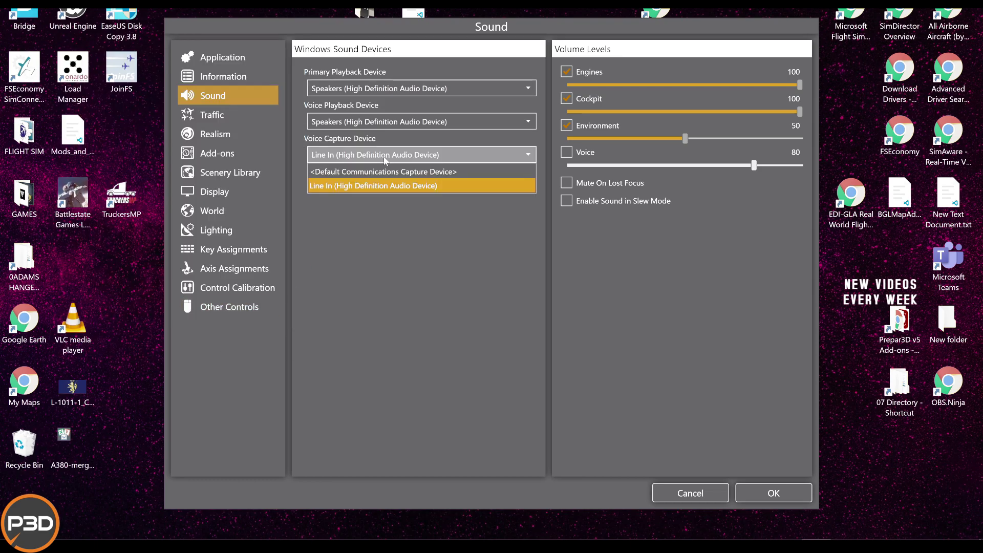
pyautogui.click(338, 222)
pyautogui.click(355, 121)
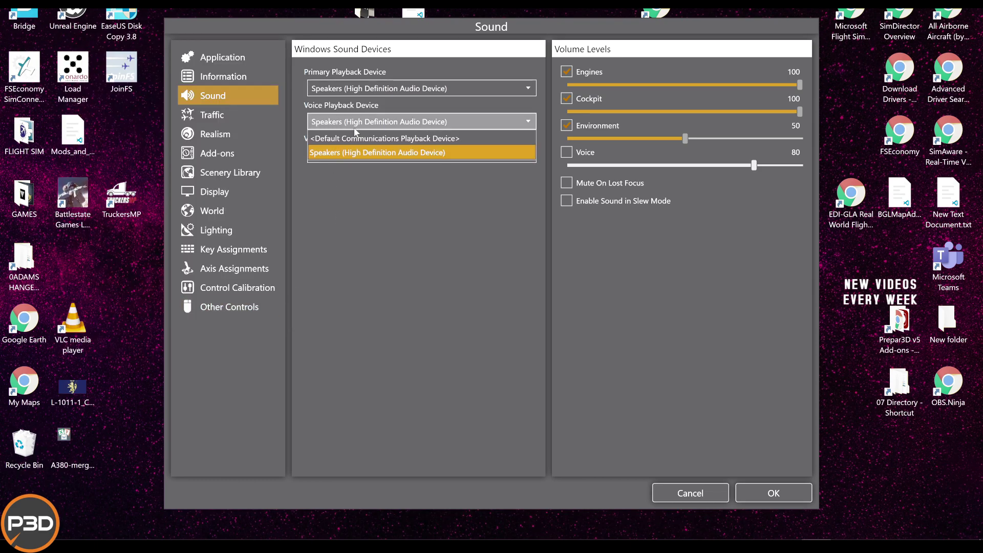
pyautogui.click(344, 196)
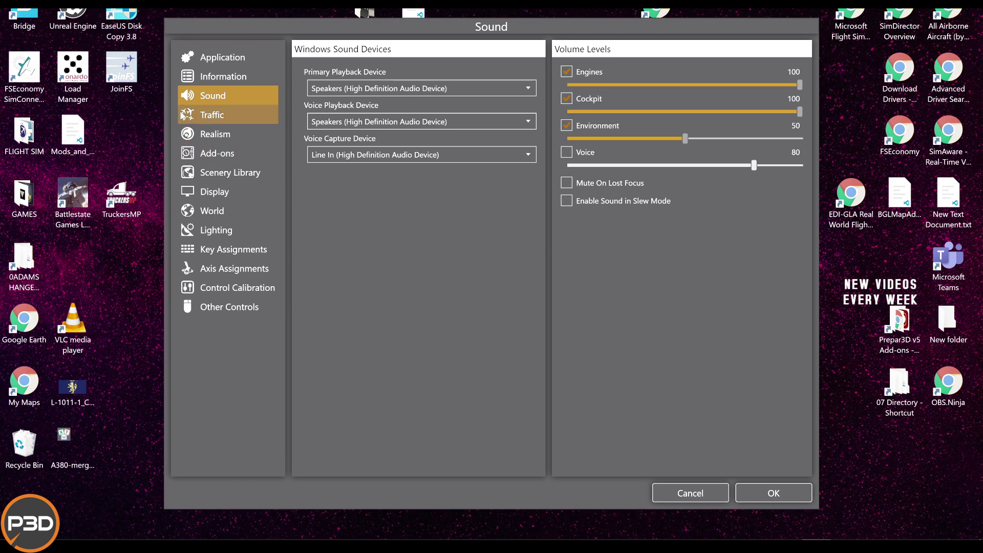
# Review the traffic density settings and the Realism settings for flight model, crashes and engines
pyautogui.click(212, 115)
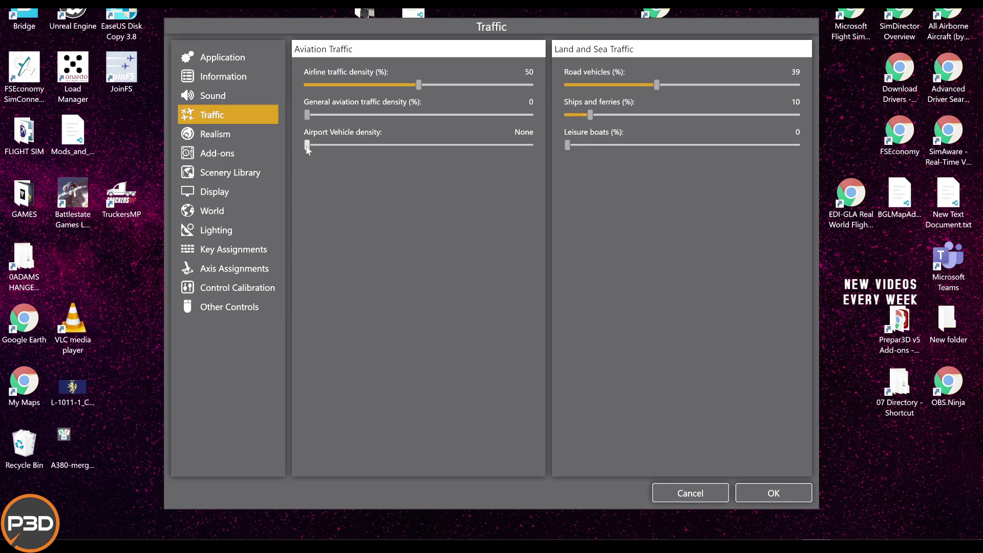
pyautogui.click(265, 135)
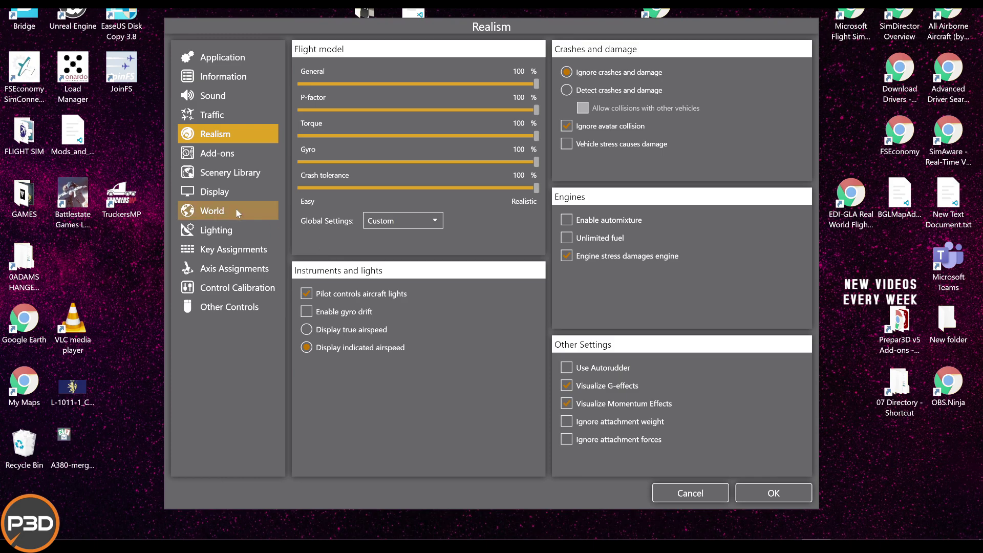
# Examine the Display settings, including Mipmap VC Panels, Dynamic Texture Streaming and the texture resolution choices
pyautogui.click(240, 191)
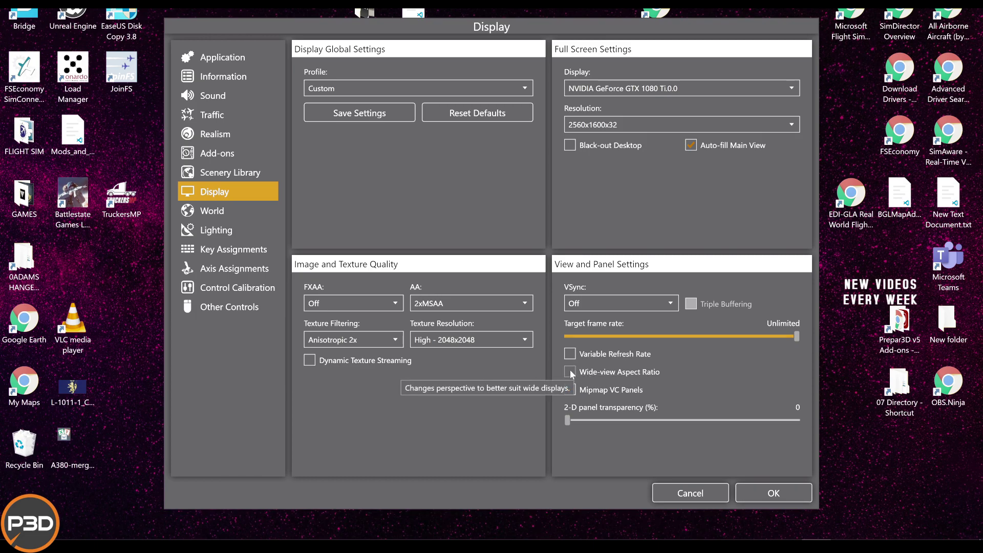
pyautogui.click(570, 391)
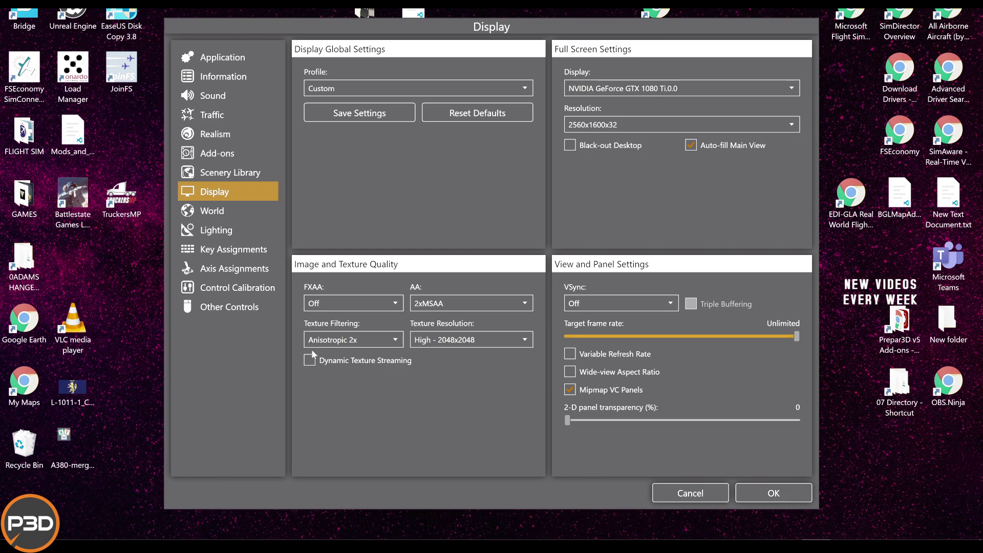
pyautogui.moveTo(312, 358)
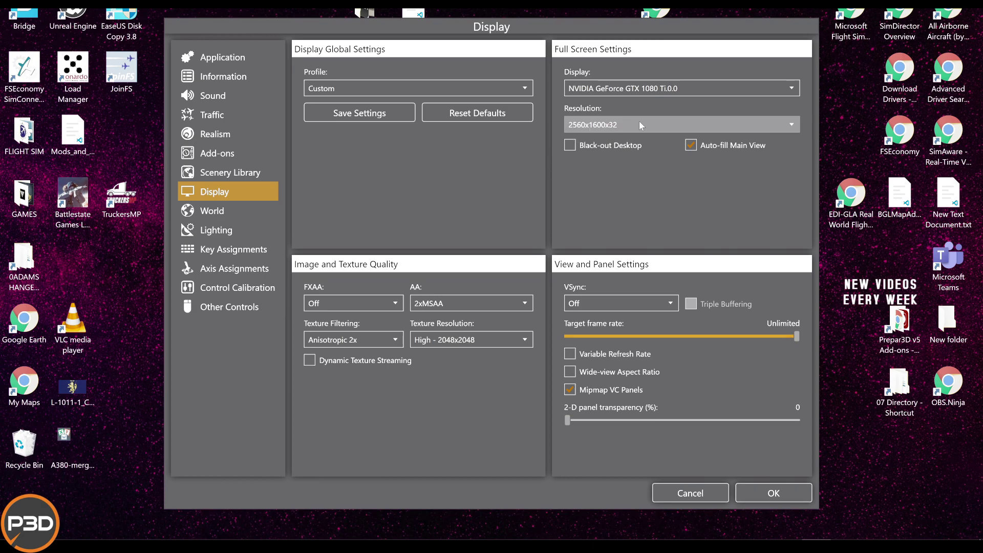
pyautogui.click(495, 342)
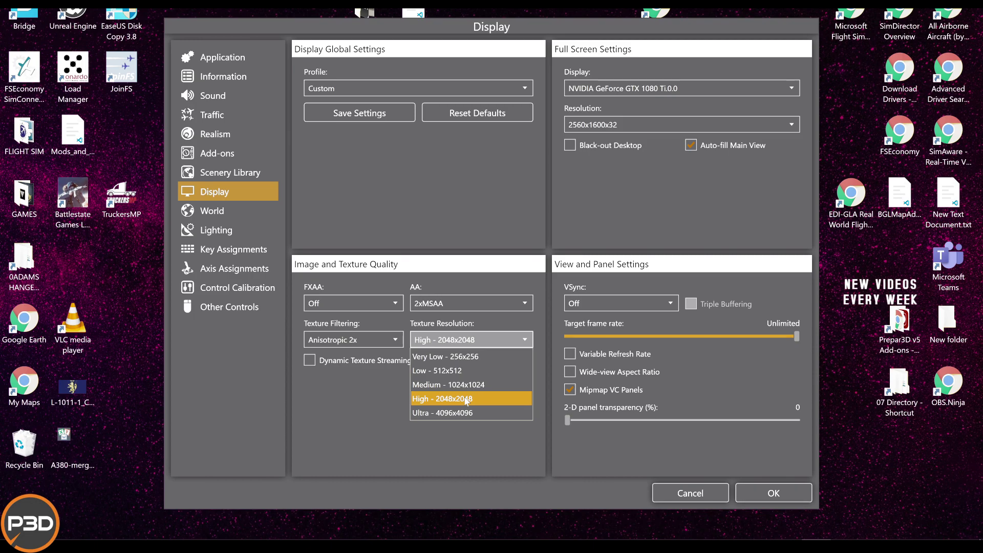
pyautogui.click(567, 209)
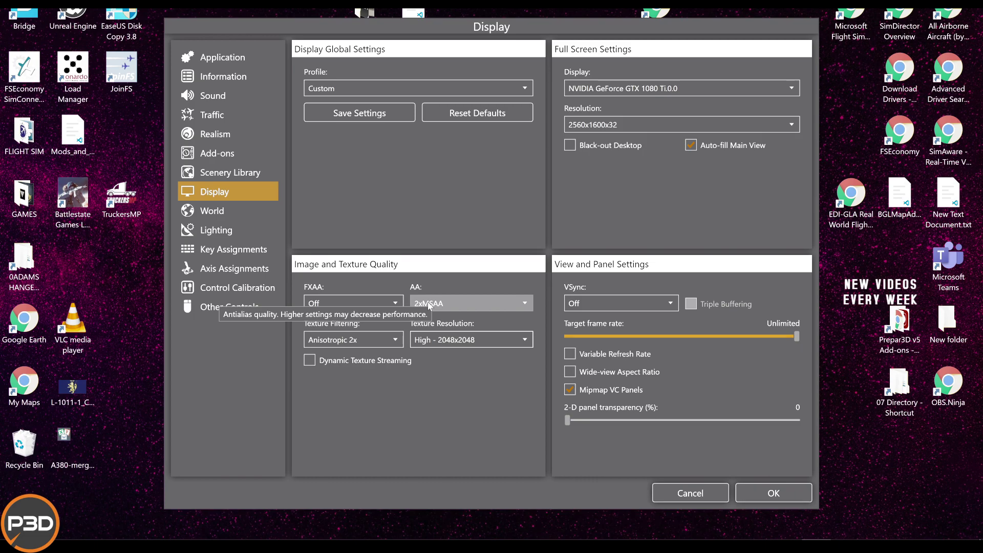
# Enable high-resolution terrain textures in the World settings
pyautogui.click(261, 207)
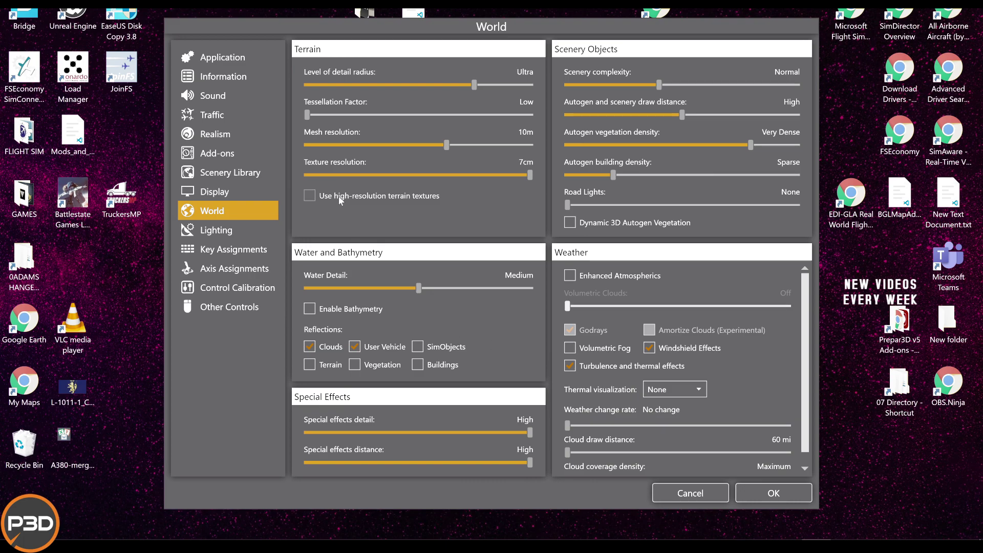
pyautogui.click(310, 199)
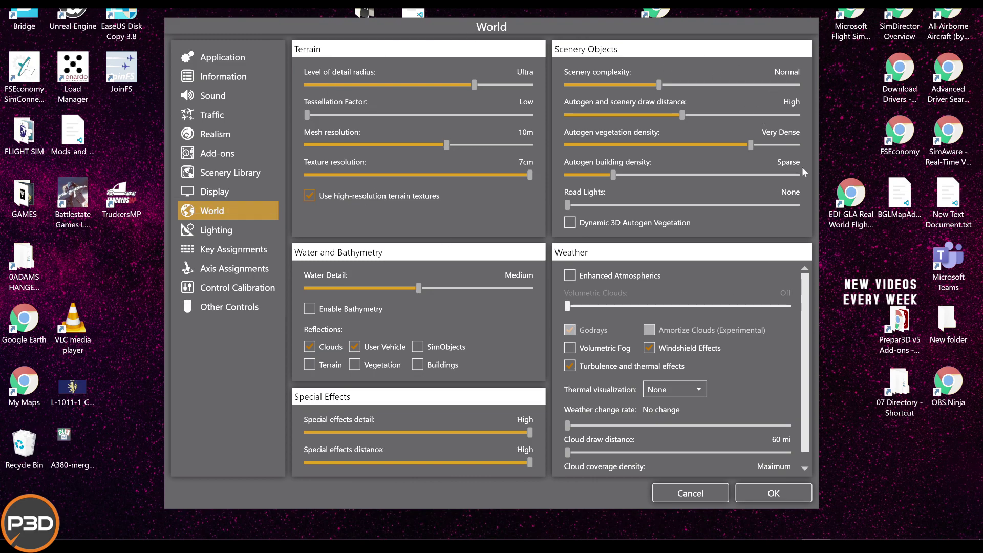
# Revisit the Display settings, and in the World weather settings enable Enhanced Atmospherics with Volumetric Clouds at Ultra
pyautogui.click(212, 193)
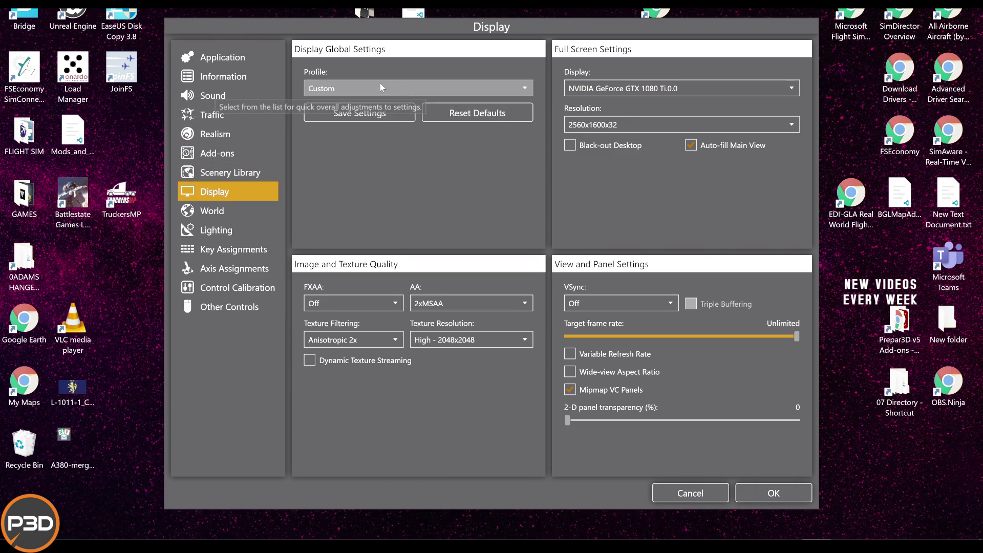
pyautogui.click(245, 204)
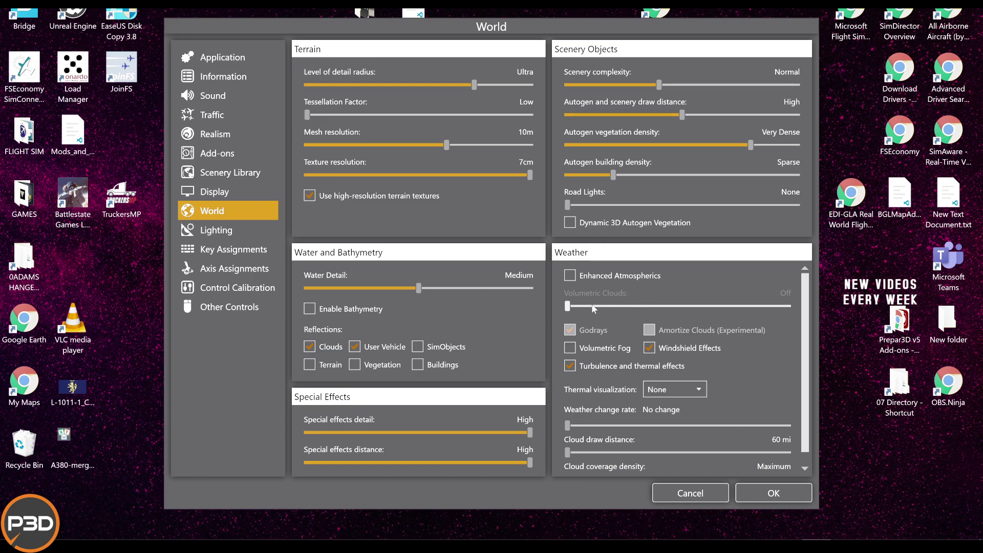
pyautogui.click(599, 277)
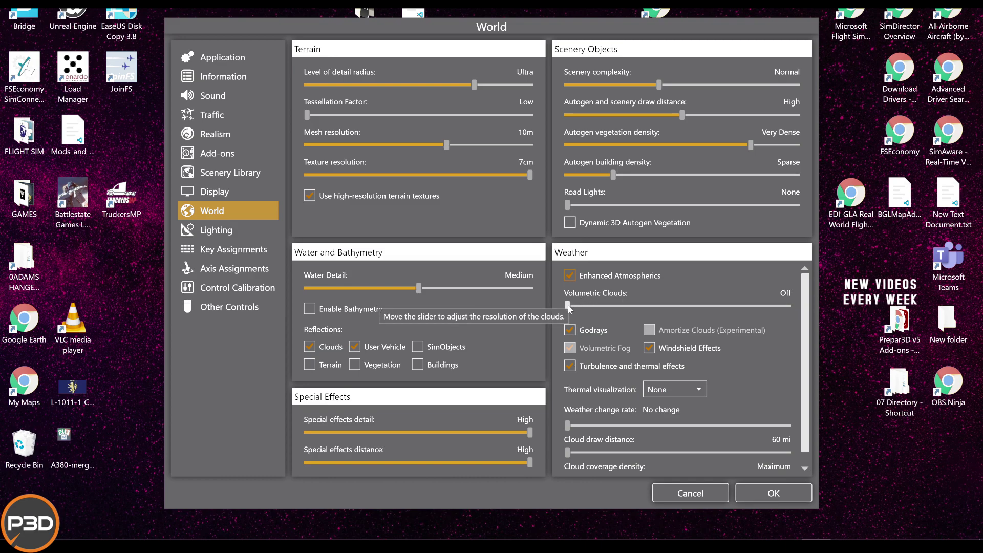
pyautogui.moveTo(568, 306)
pyautogui.mouseDown()
pyautogui.moveTo(885, 330)
pyautogui.moveTo(679, 307)
pyautogui.moveTo(796, 318)
pyautogui.mouseUp()
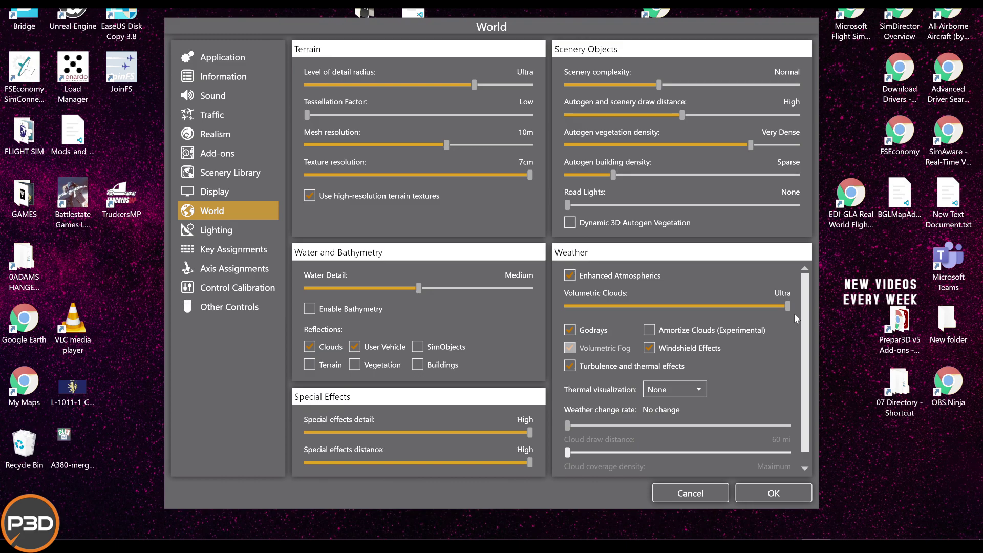
# Set Volumetric Clouds back to Off and disable Enhanced Atmospherics and Volumetric Fog
pyautogui.moveTo(787, 306); pyautogui.dragTo(656, 301)
pyautogui.moveTo(662, 306); pyautogui.dragTo(522, 290)
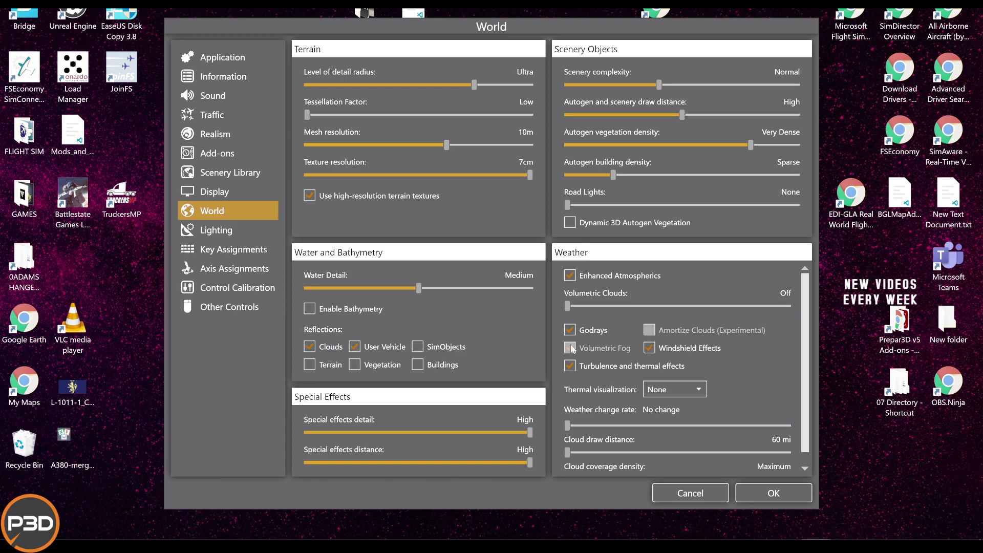
pyautogui.click(570, 277)
pyautogui.click(571, 348)
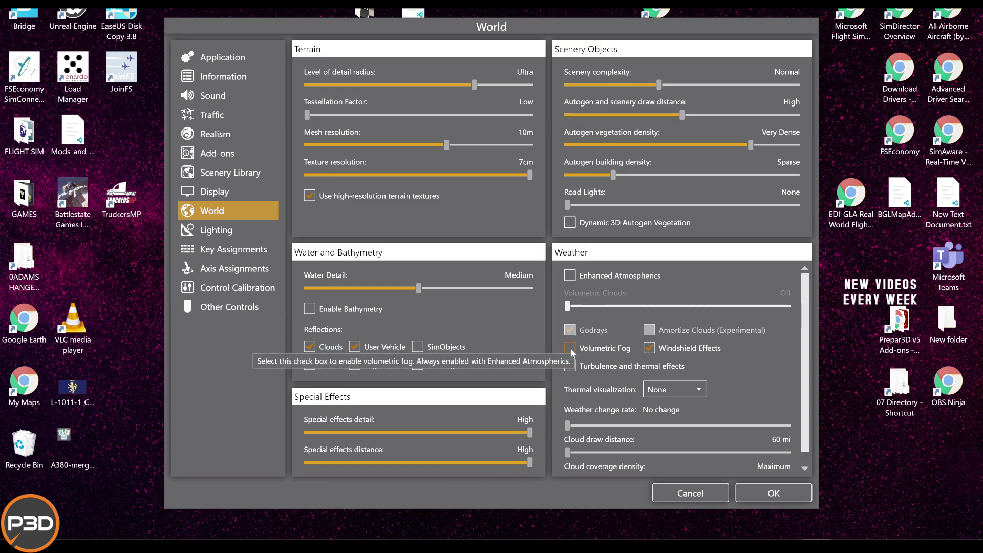
# Enable turbulence and thermal effects and Enhanced Atmospherics in the World weather settings, and check the cloud coverage density option
pyautogui.click(570, 366)
pyautogui.click(569, 275)
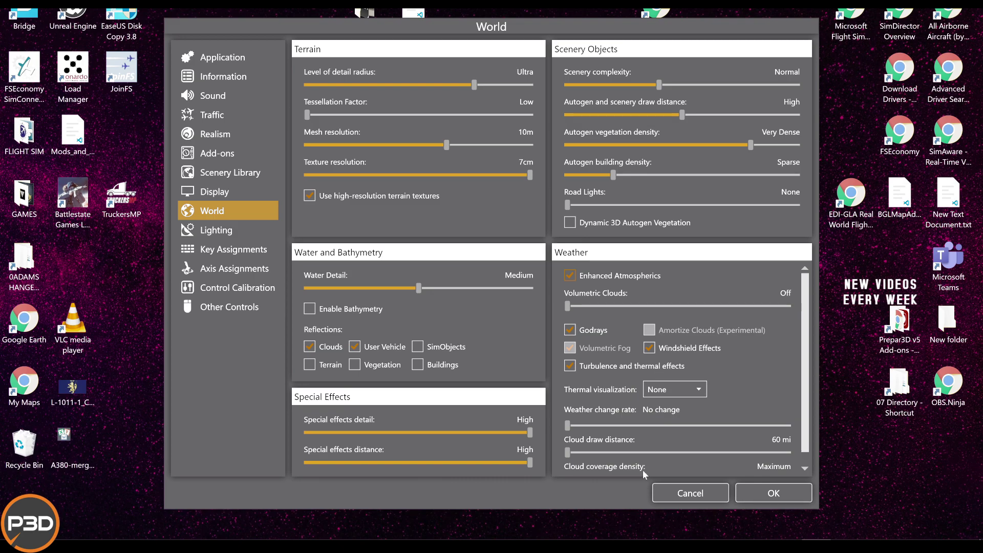
pyautogui.scroll(-1, 758, 439)
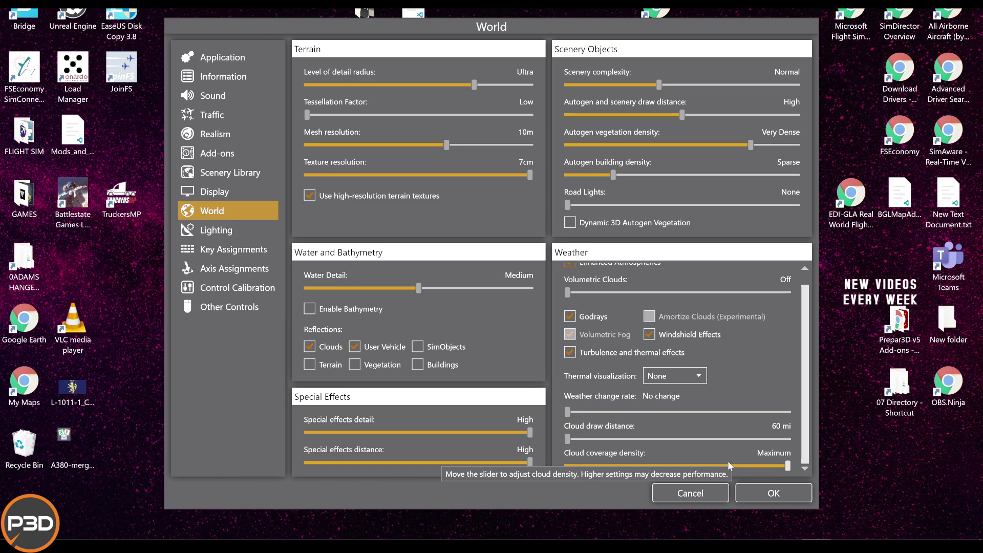
pyautogui.scroll(1, 686, 407)
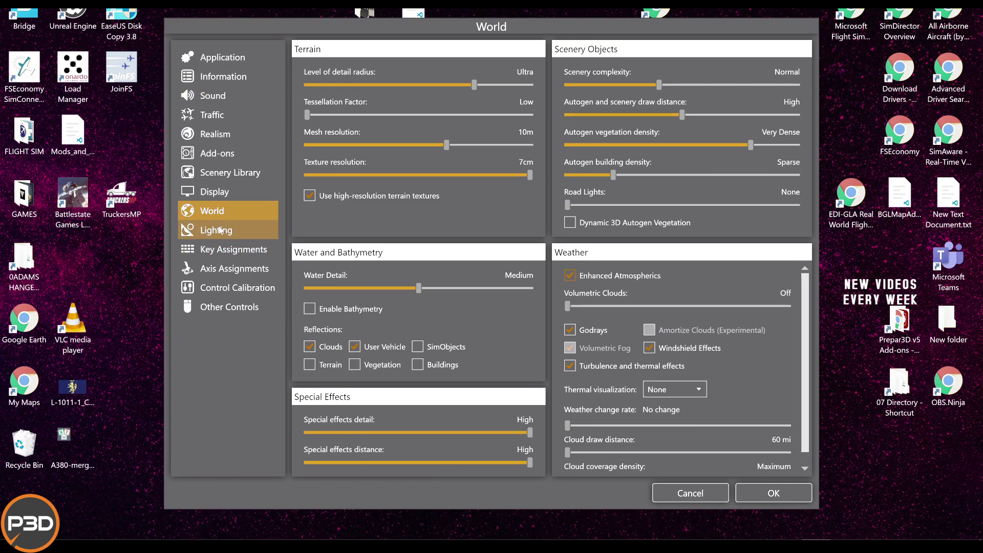
# Reduce Bloom to 0.11 in the Lighting settings
pyautogui.click(251, 228)
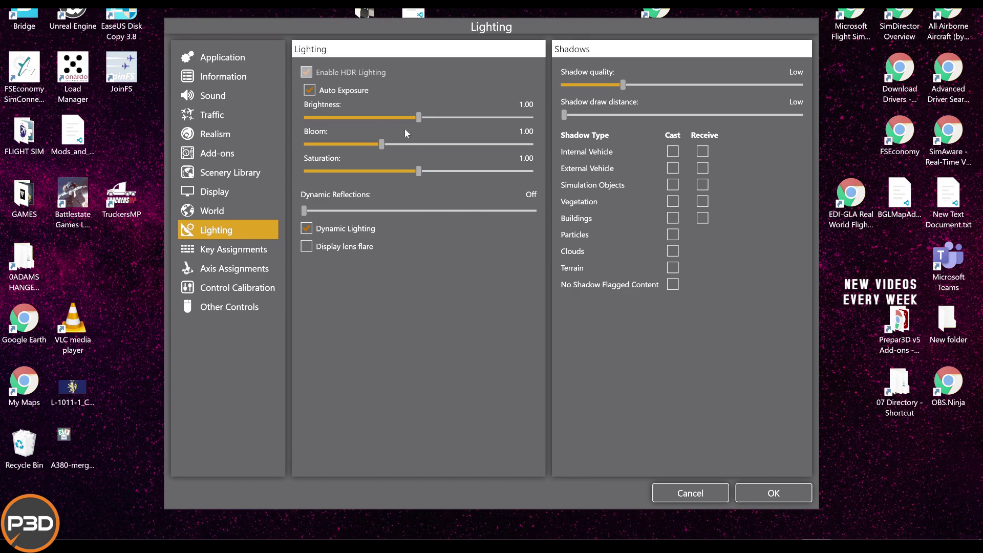
pyautogui.moveTo(381, 144); pyautogui.dragTo(316, 162)
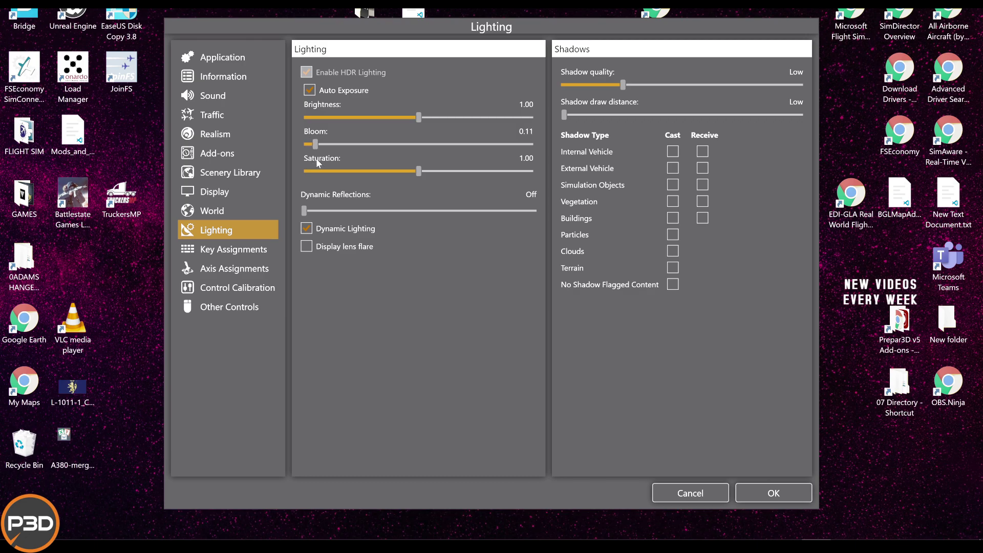
pyautogui.moveTo(317, 160); pyautogui.dragTo(316, 159)
# Load the saved NOW2021 profile in the Display global settings
pyautogui.click(210, 174)
pyautogui.click(213, 191)
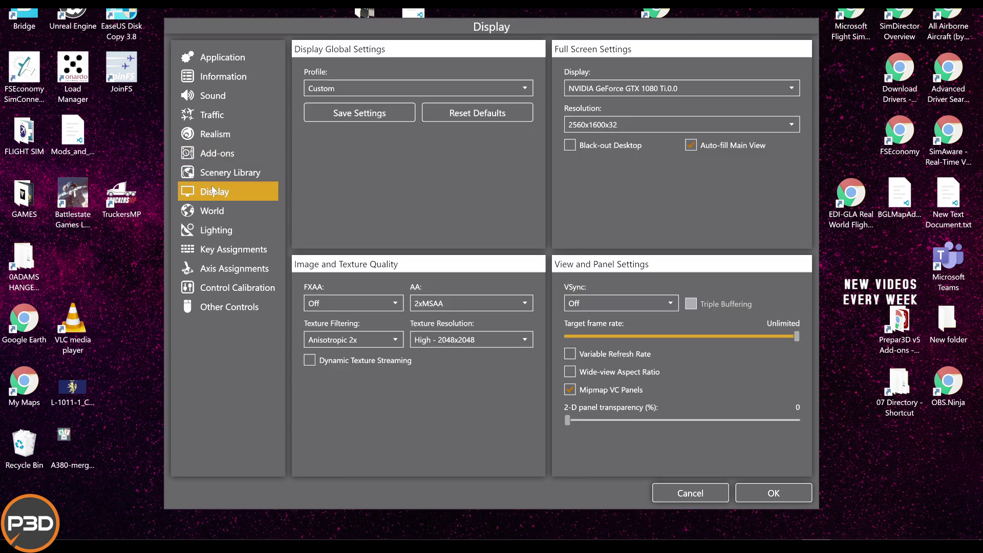
pyautogui.click(392, 91)
pyautogui.scroll(-8, 401, 233)
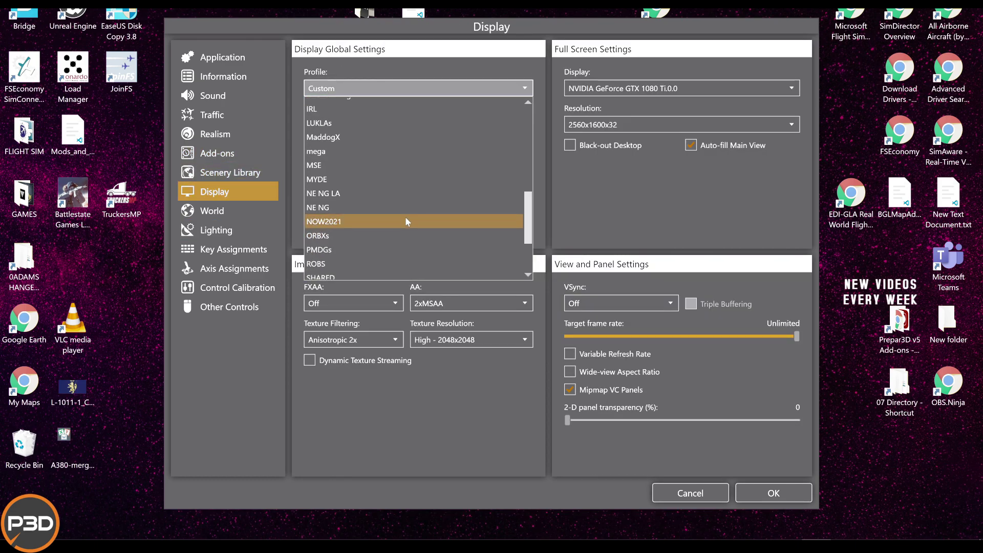
pyautogui.click(407, 221)
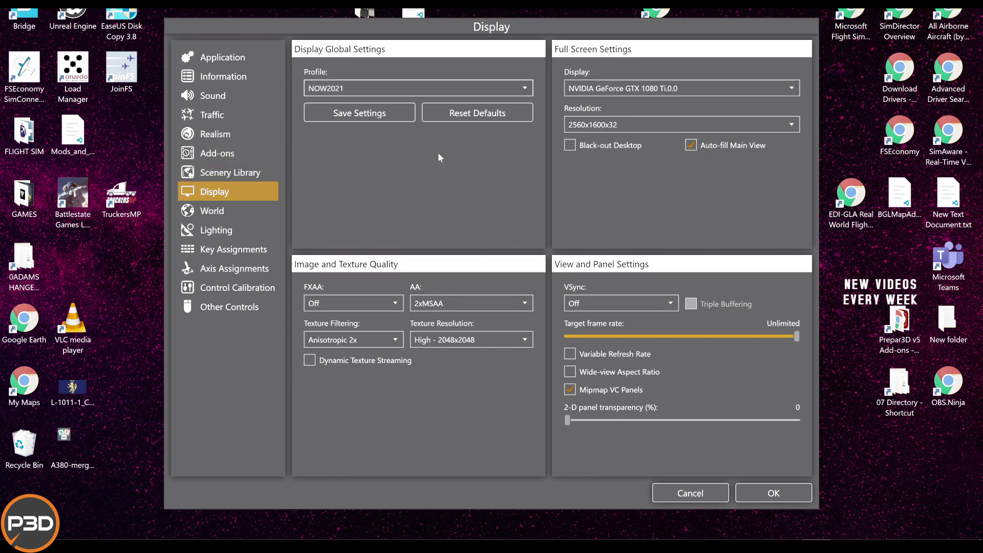
# Revisit the World and Lighting settings, and enable Auto Exposure for the HDR lighting
pyautogui.click(226, 210)
pyautogui.click(215, 249)
pyautogui.click(203, 233)
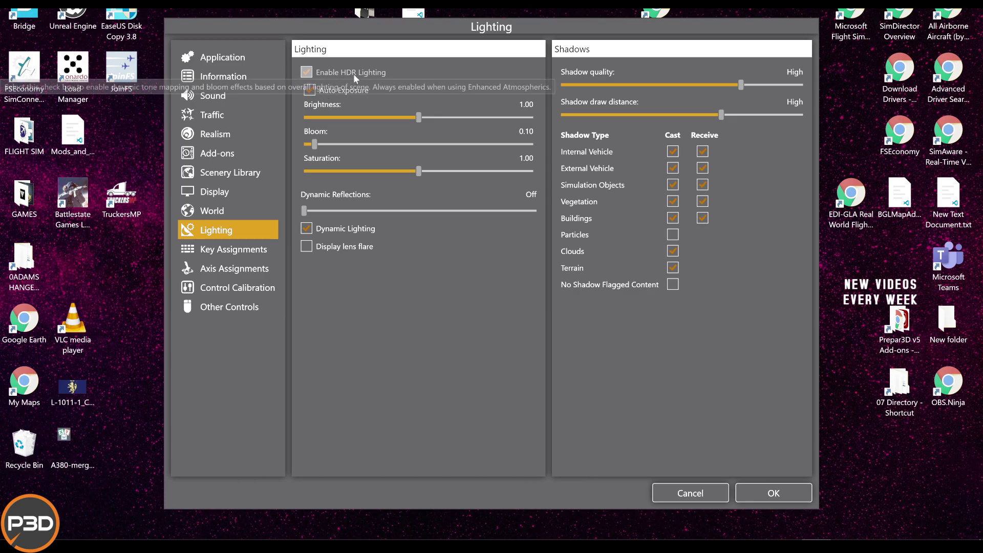
pyautogui.click(318, 91)
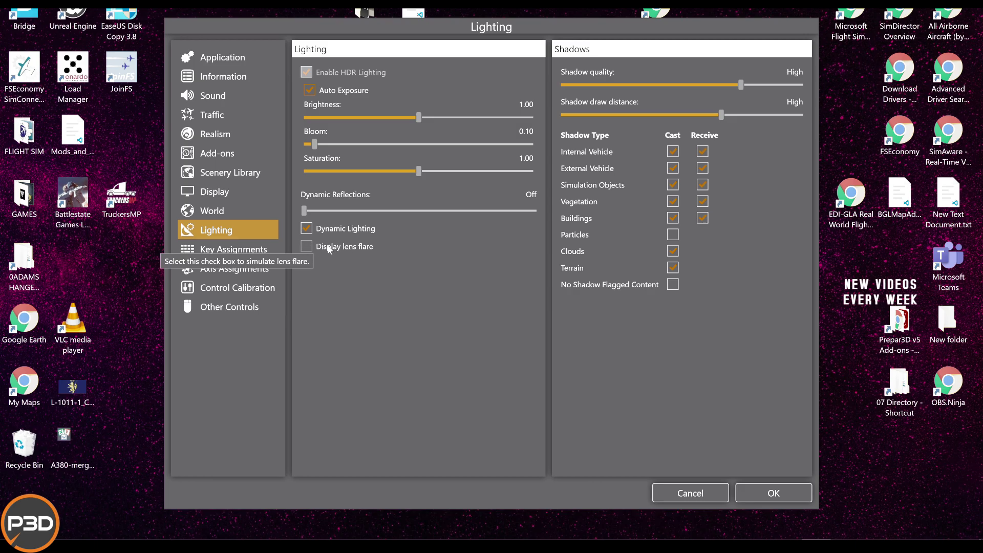
# Examine the export and import file dialogs for the key assignments, closing each without saving or loading a configuration
pyautogui.click(237, 254)
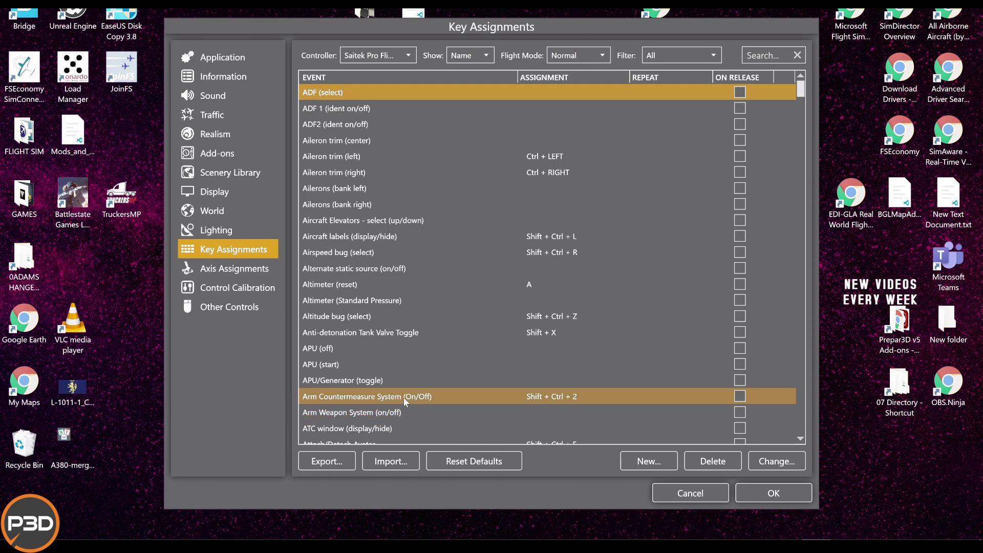
pyautogui.click(337, 463)
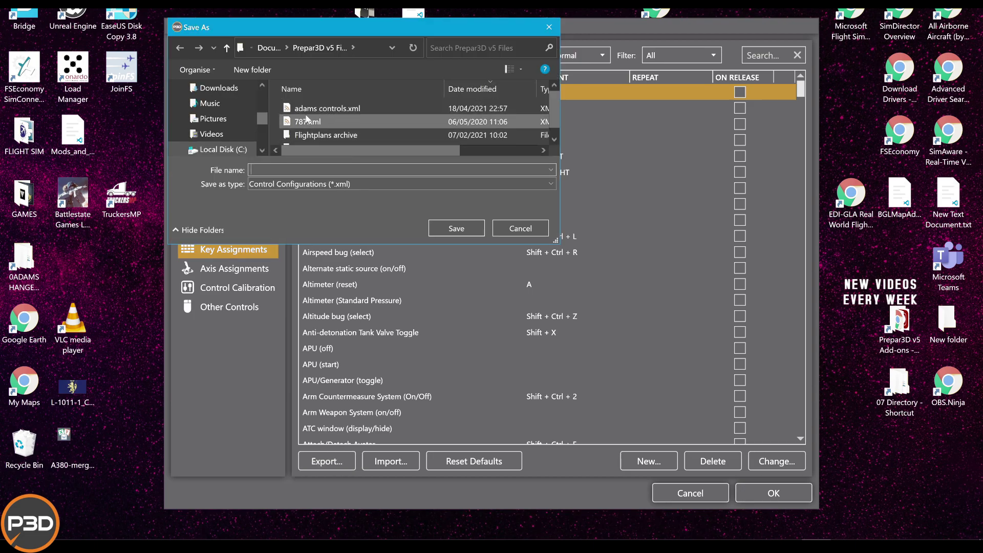
pyautogui.click(501, 230)
pyautogui.click(417, 467)
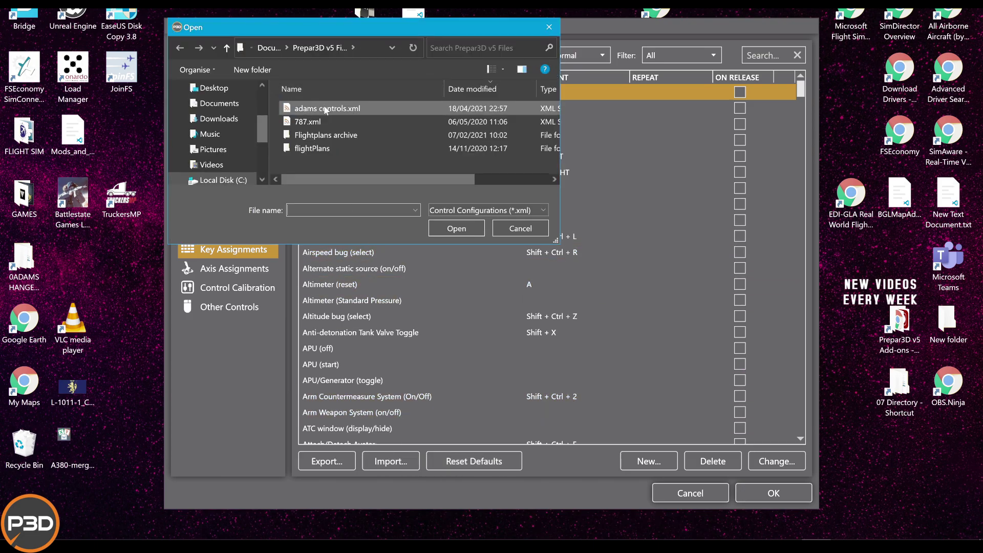
pyautogui.click(512, 223)
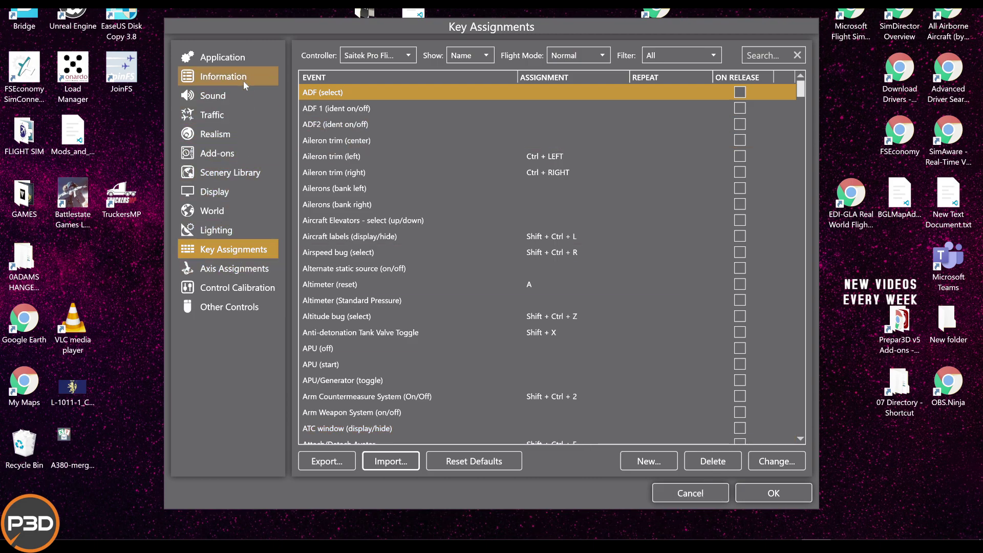
# Return to the Display settings and accept the options to get back to the scenario setup
pyautogui.click(228, 194)
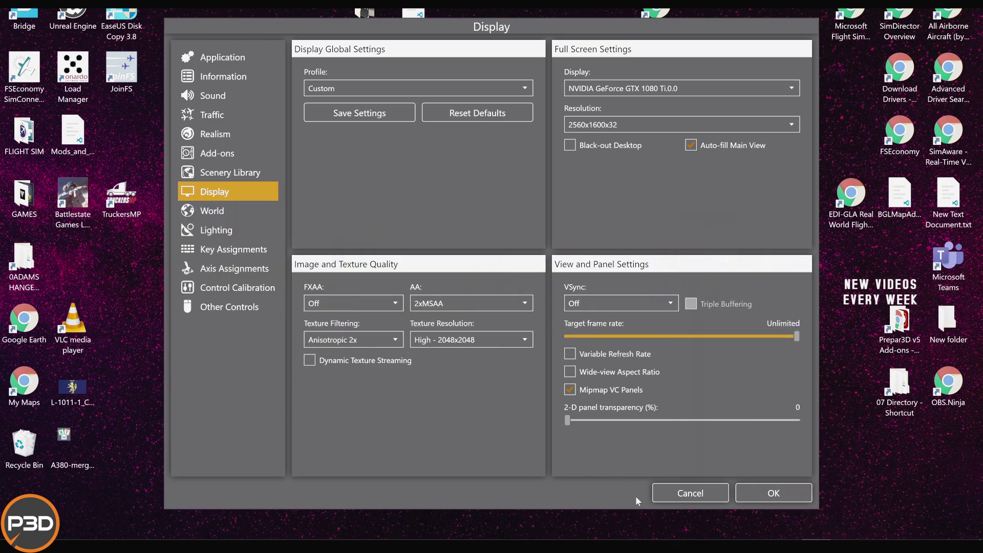
pyautogui.click(771, 492)
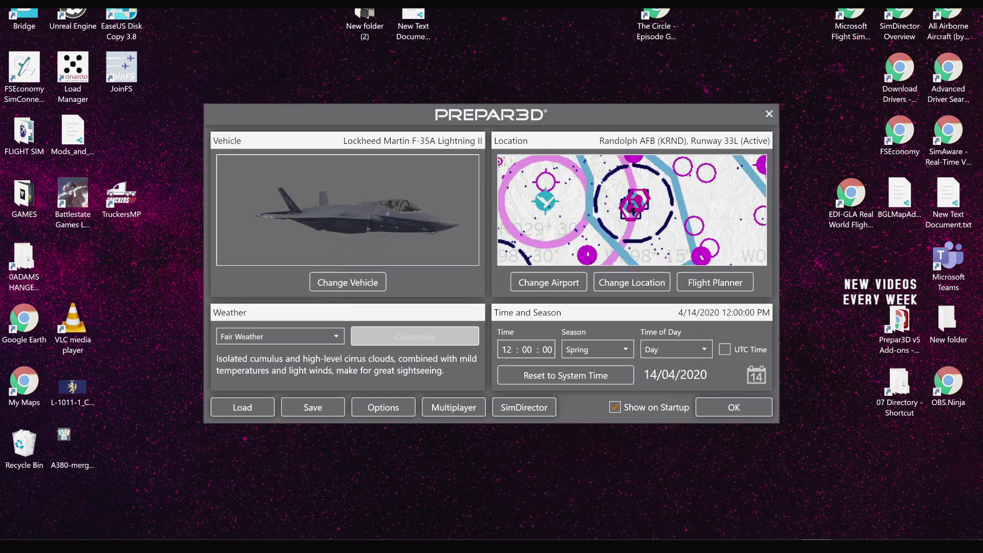